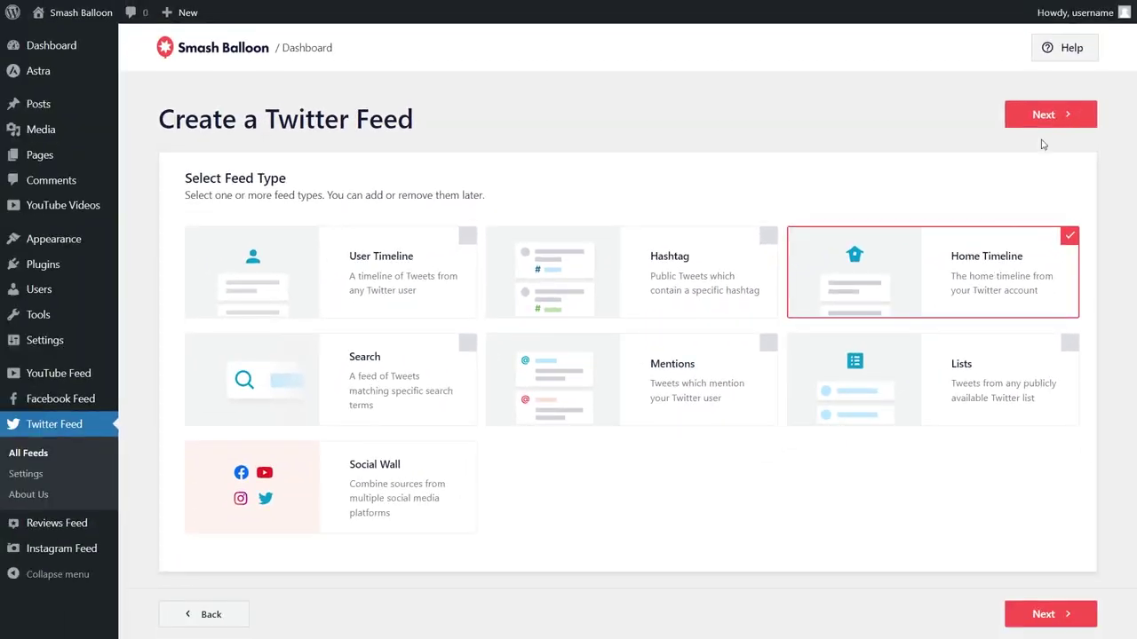
# Start the feed from the Masonry Cards template and paste Twitter's timeline embed code into the page's HTML block
pyautogui.click(1026, 77)
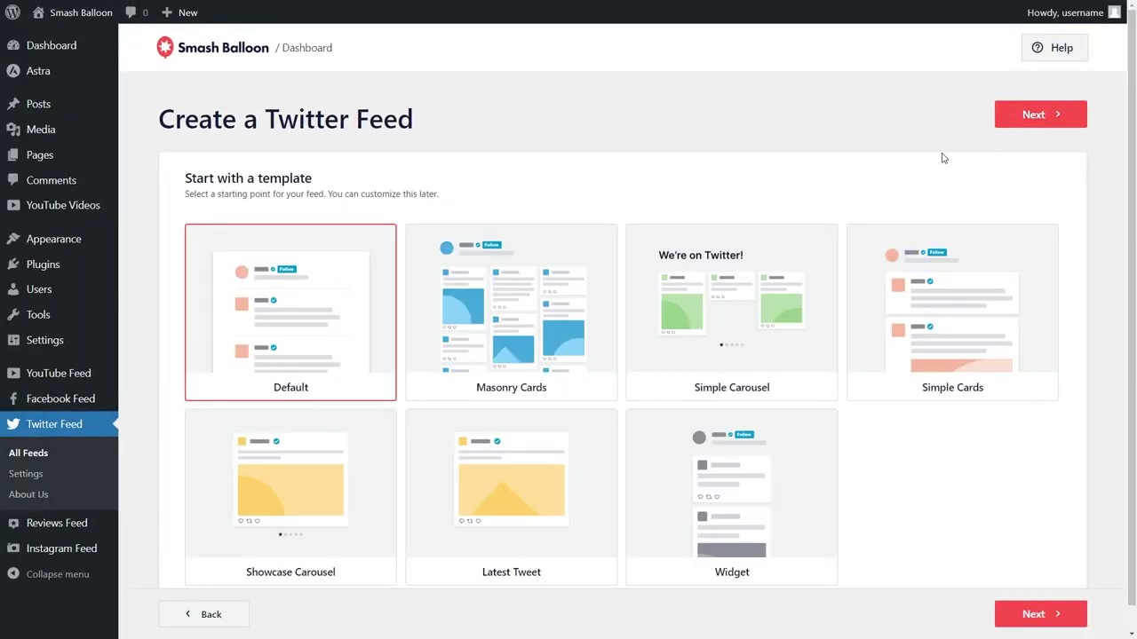
pyautogui.click(577, 312)
pyautogui.click(1040, 114)
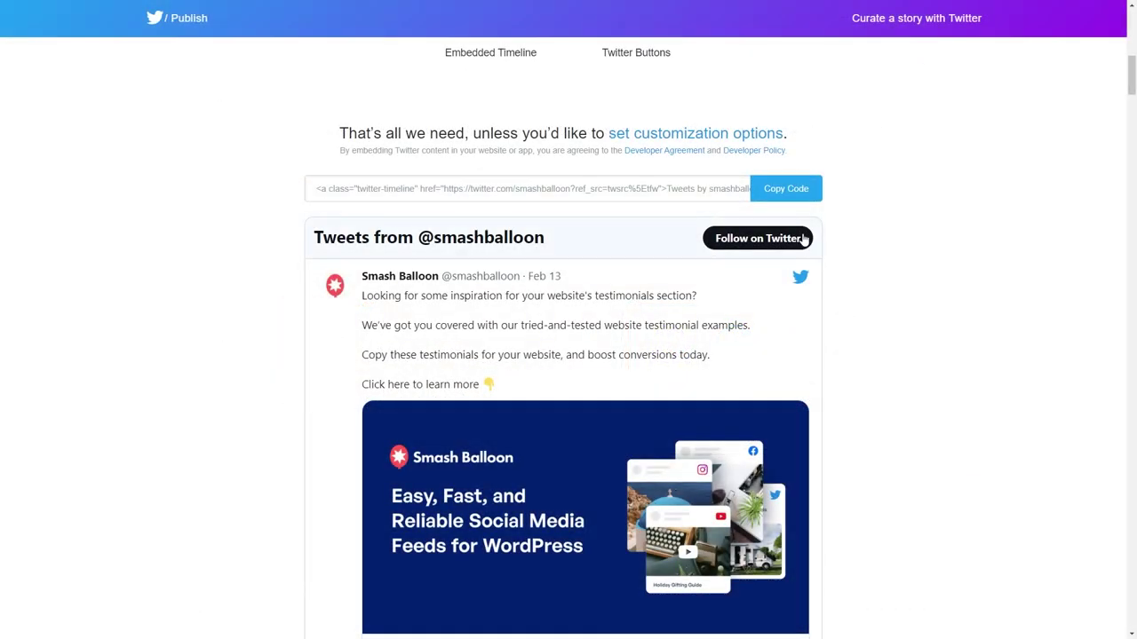
pyautogui.click(777, 192)
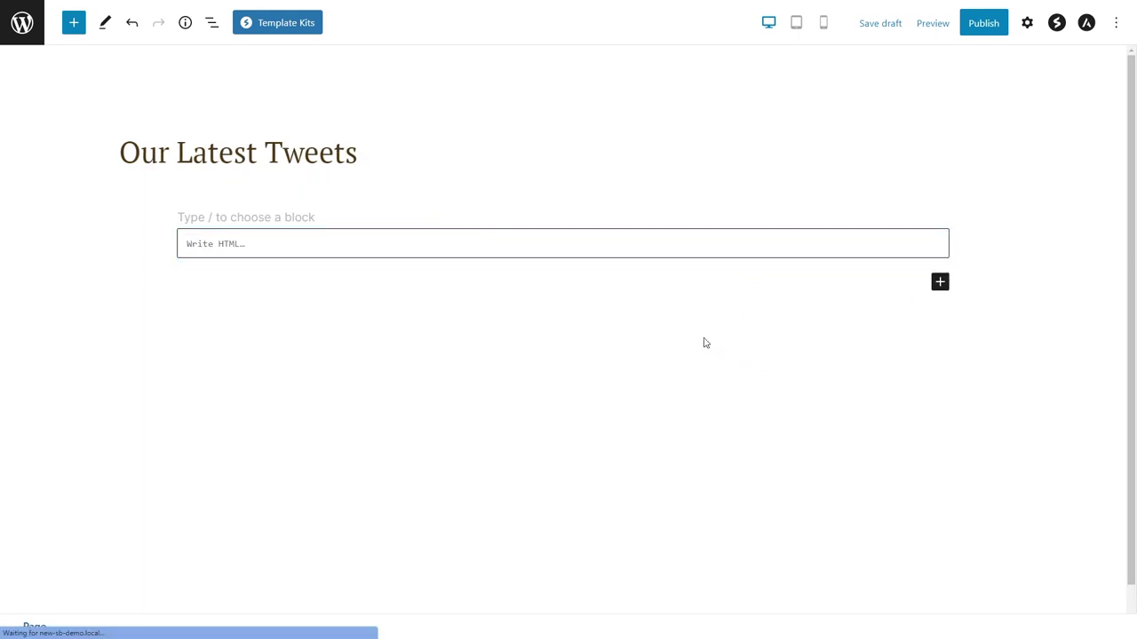
pyautogui.click(433, 246)
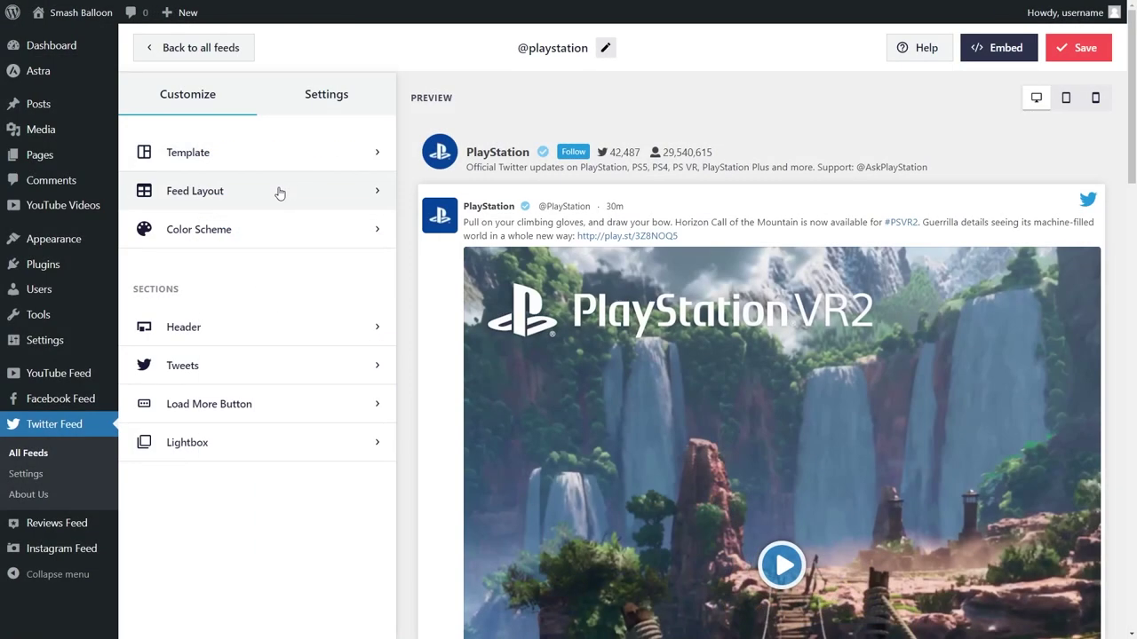
pyautogui.click(279, 190)
pyautogui.click(259, 246)
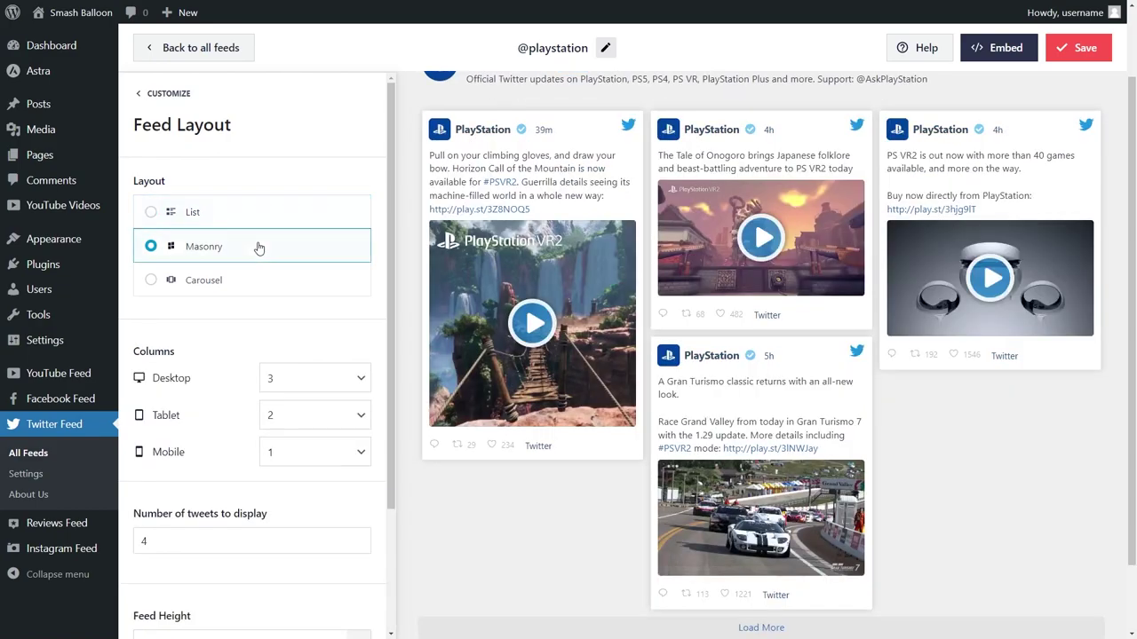
pyautogui.click(255, 283)
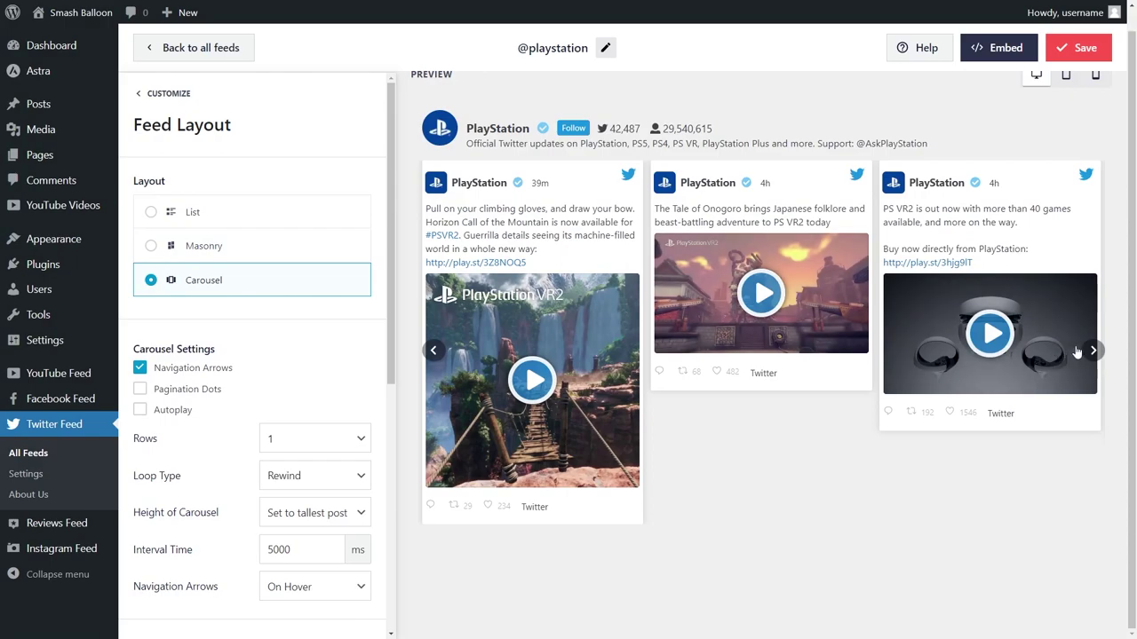
pyautogui.click(1091, 352)
pyautogui.click(1091, 352)
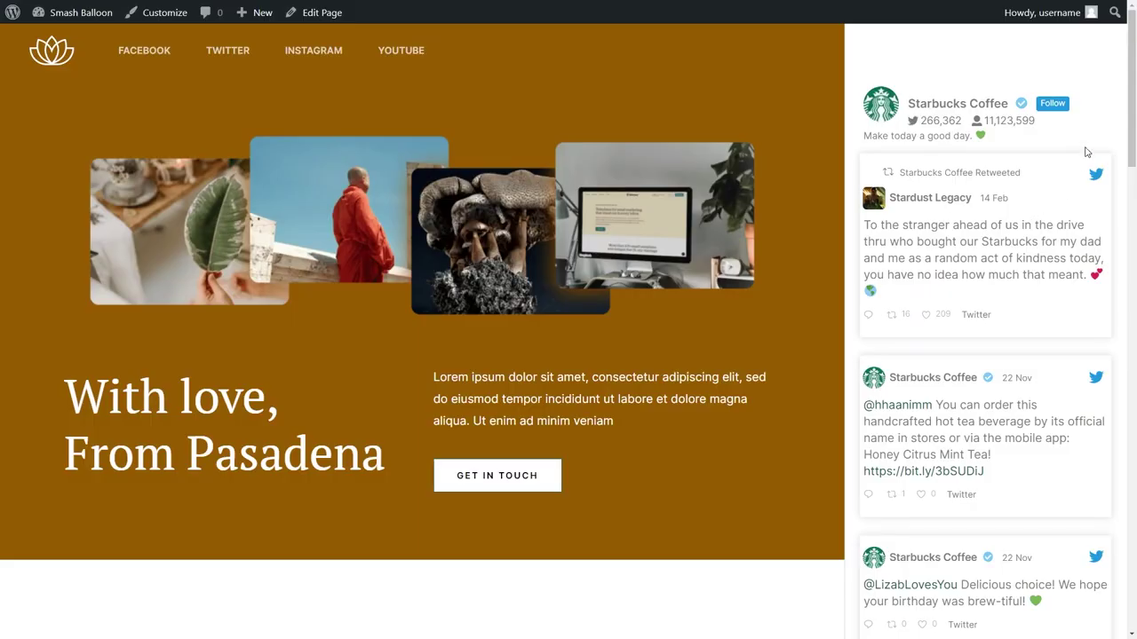
# Scroll the Pasadena page and advance the sidebar Recent Tweets carousel two tweets
pyautogui.scroll(-3, 1115, 139)
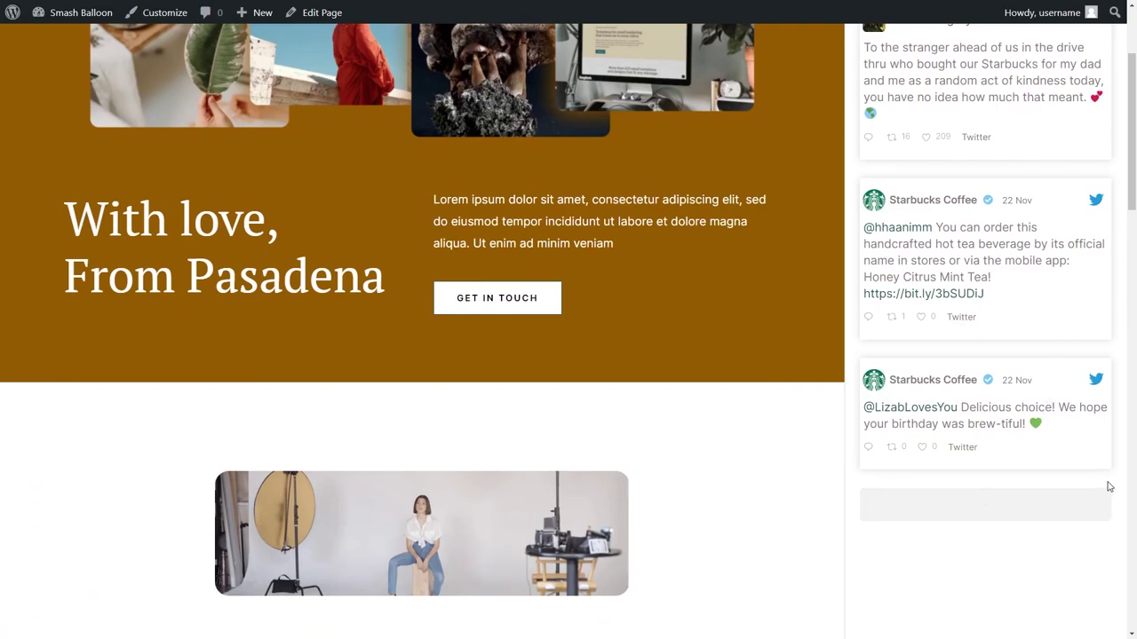
pyautogui.scroll(-3, 1109, 486)
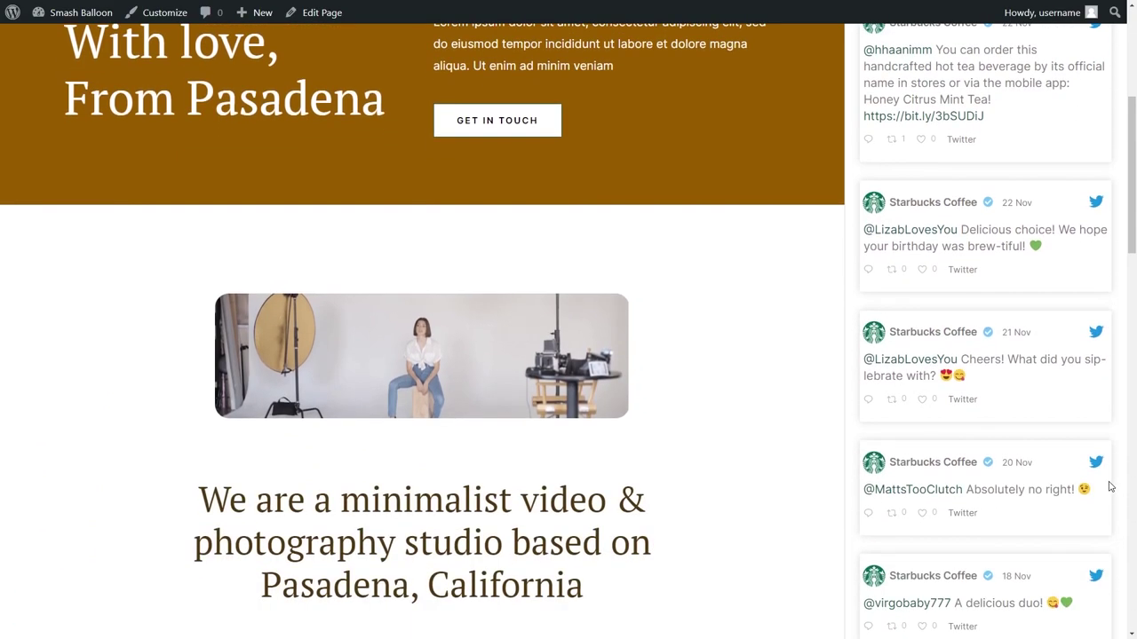
pyautogui.scroll(-3, 1109, 487)
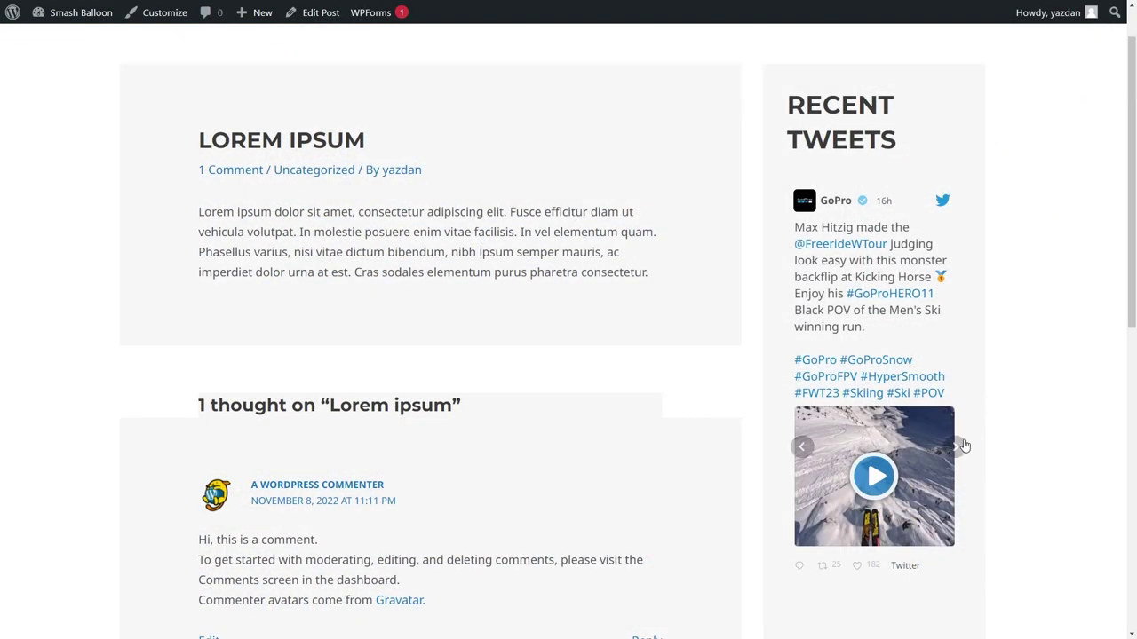
pyautogui.click(962, 444)
pyautogui.click(963, 448)
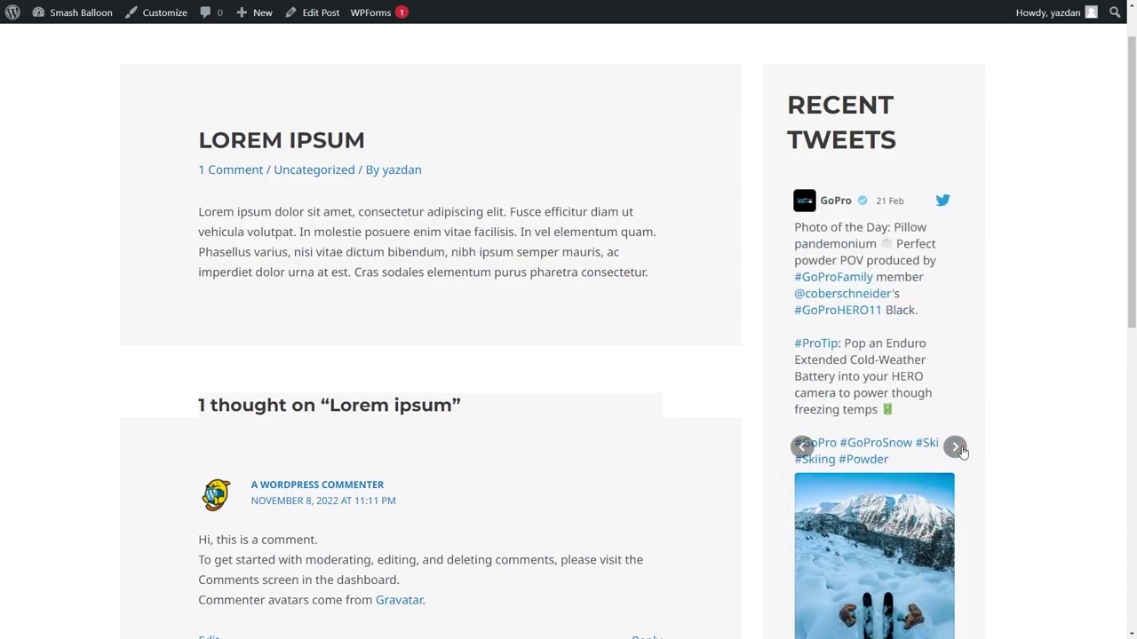
pyautogui.click(305, 347)
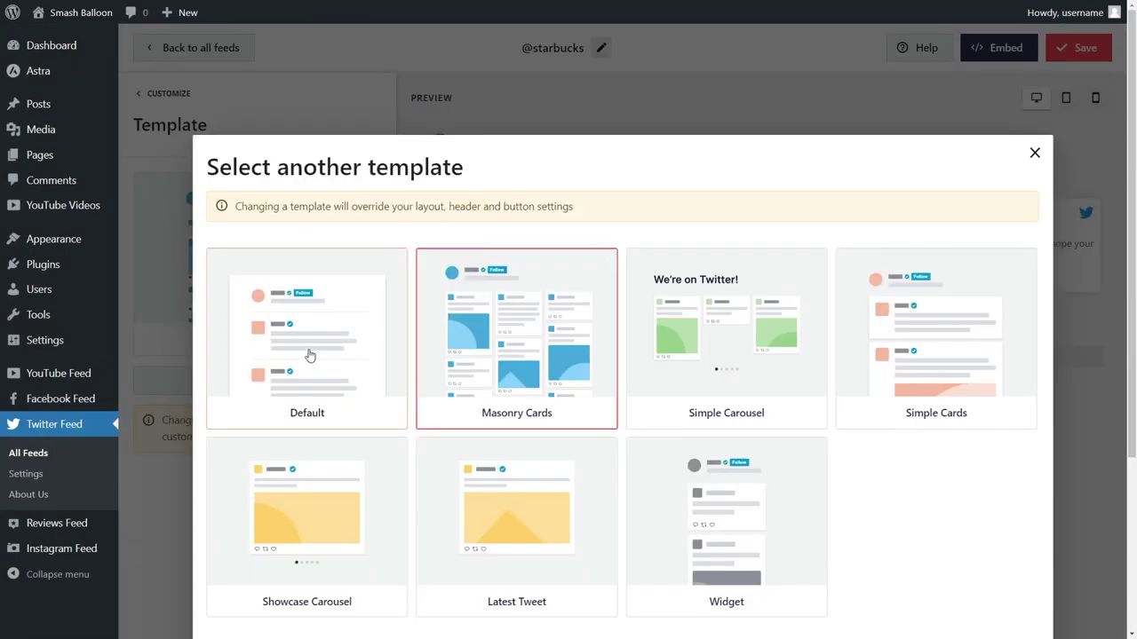
pyautogui.click(749, 521)
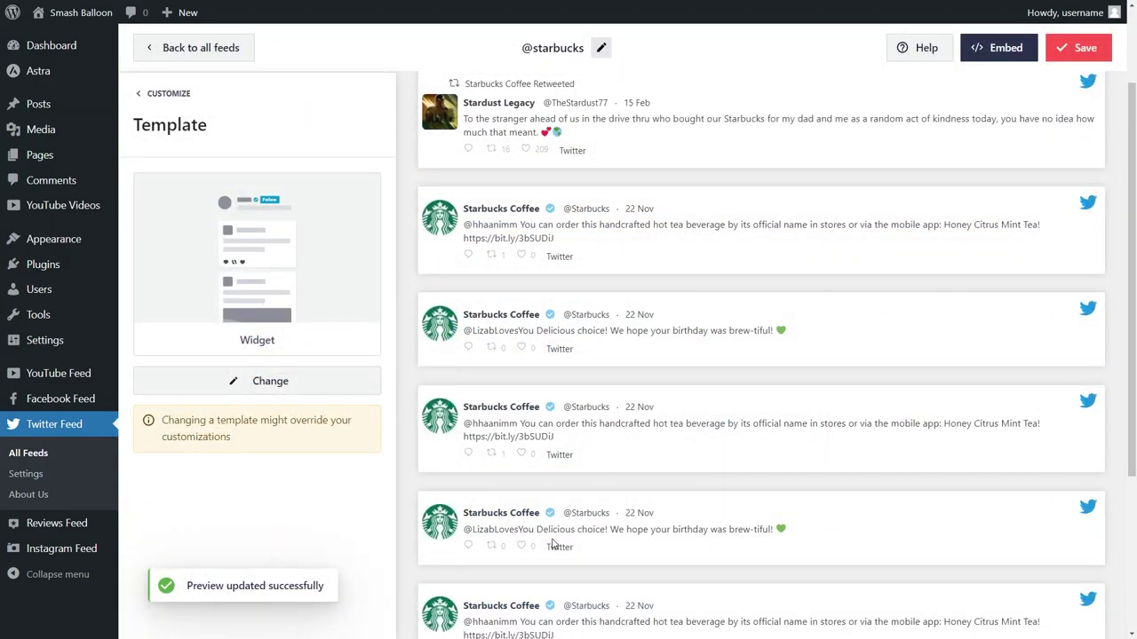
pyautogui.scroll(2, 552, 542)
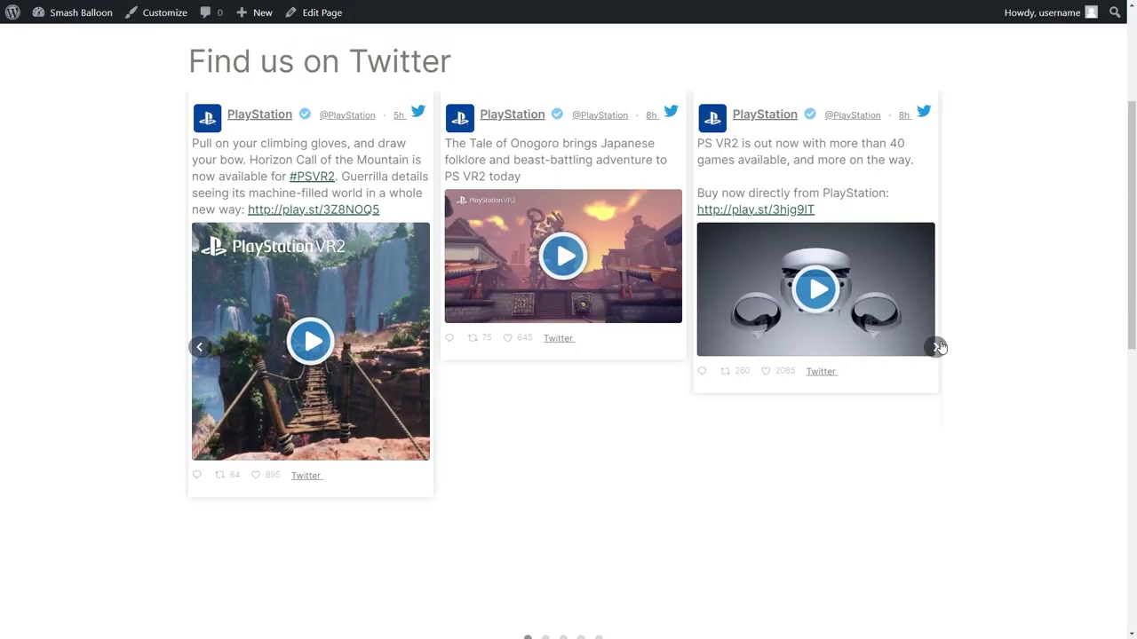
# Advance the Find us on Twitter carousel five tweets
pyautogui.click(937, 346)
pyautogui.click(937, 346)
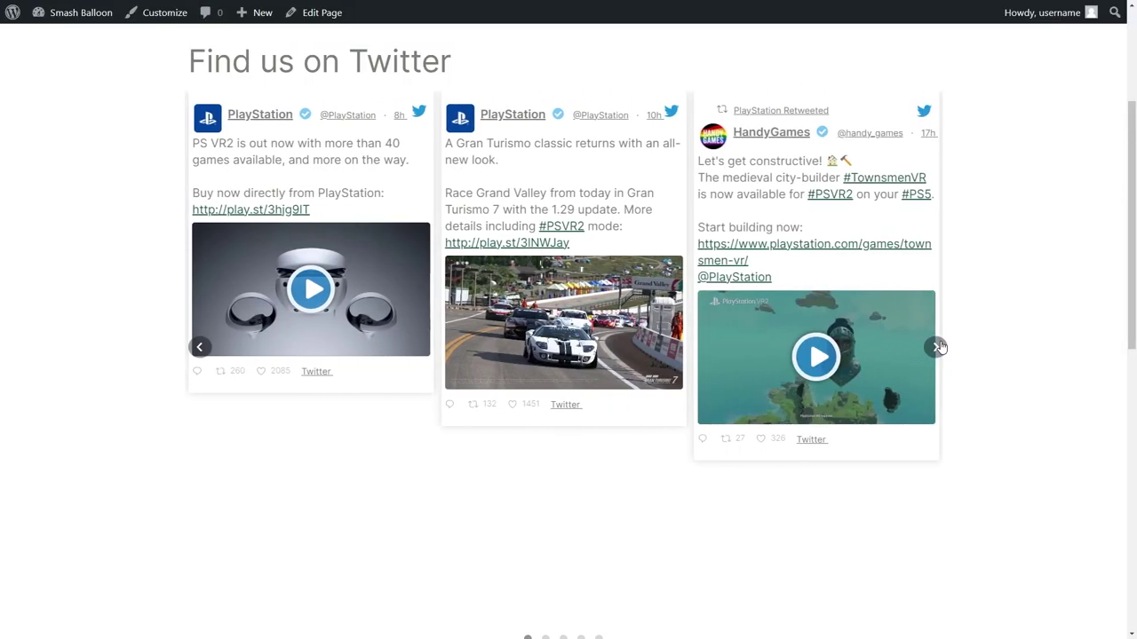
pyautogui.click(937, 346)
pyautogui.click(938, 346)
pyautogui.click(939, 346)
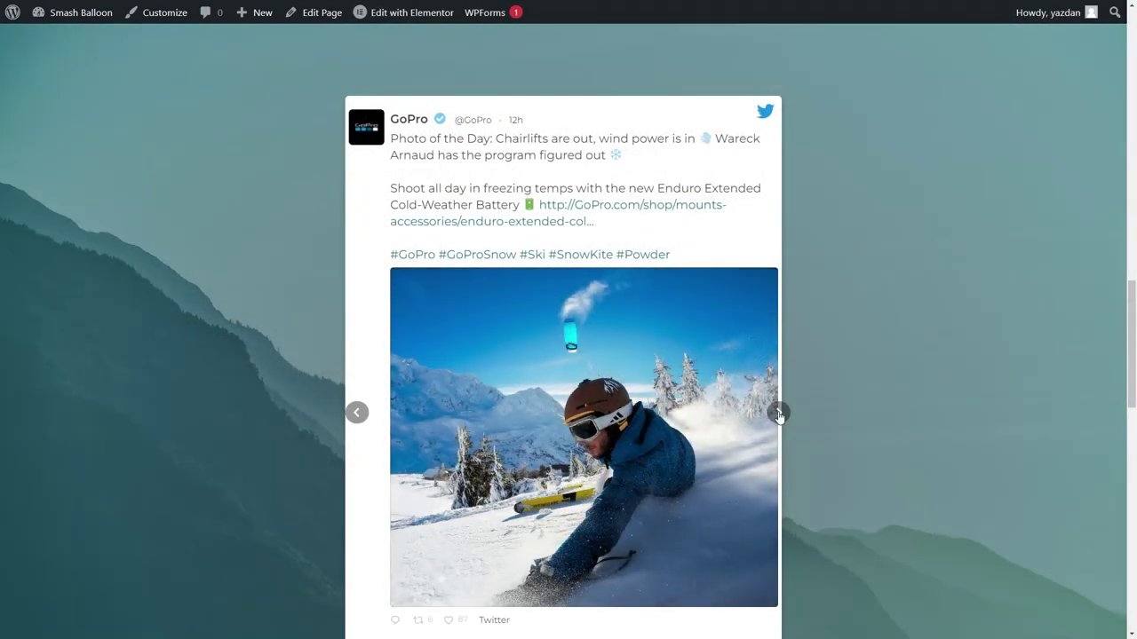
# Page the GoPro carousel four tweets, past the Pillow pandemonium photo tweet
pyautogui.click(778, 413)
pyautogui.click(778, 413)
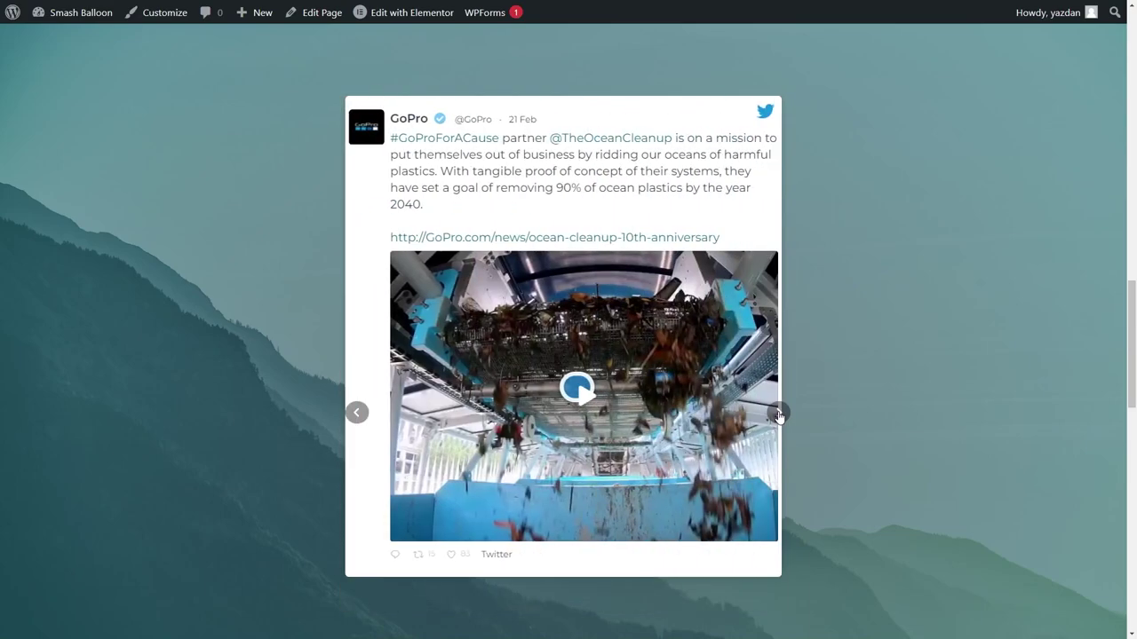
pyautogui.click(778, 413)
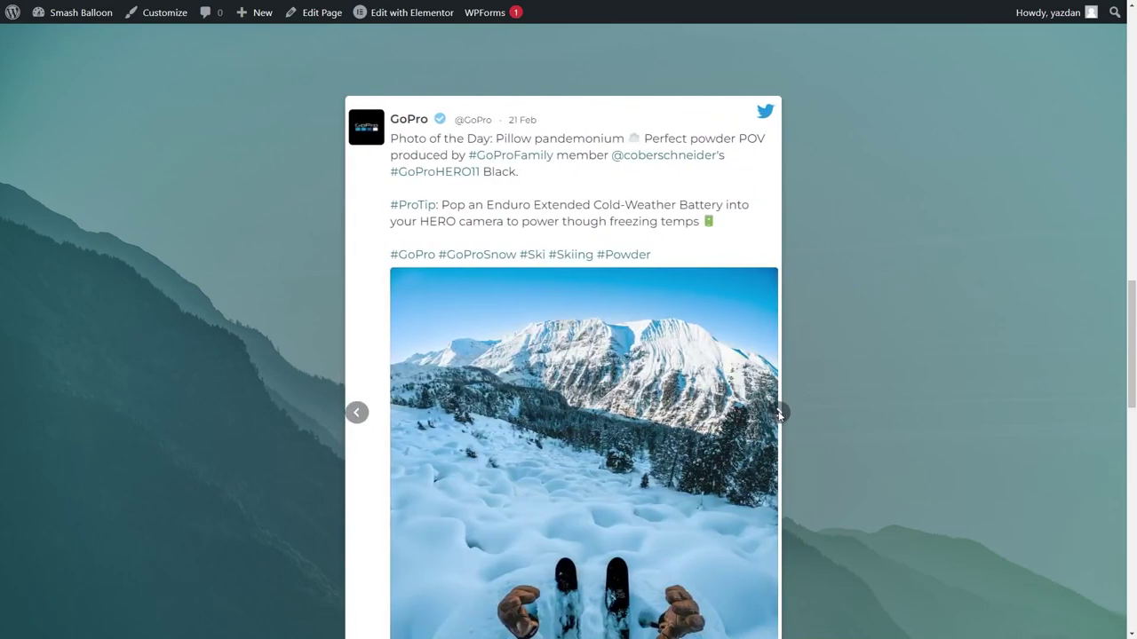
pyautogui.click(778, 413)
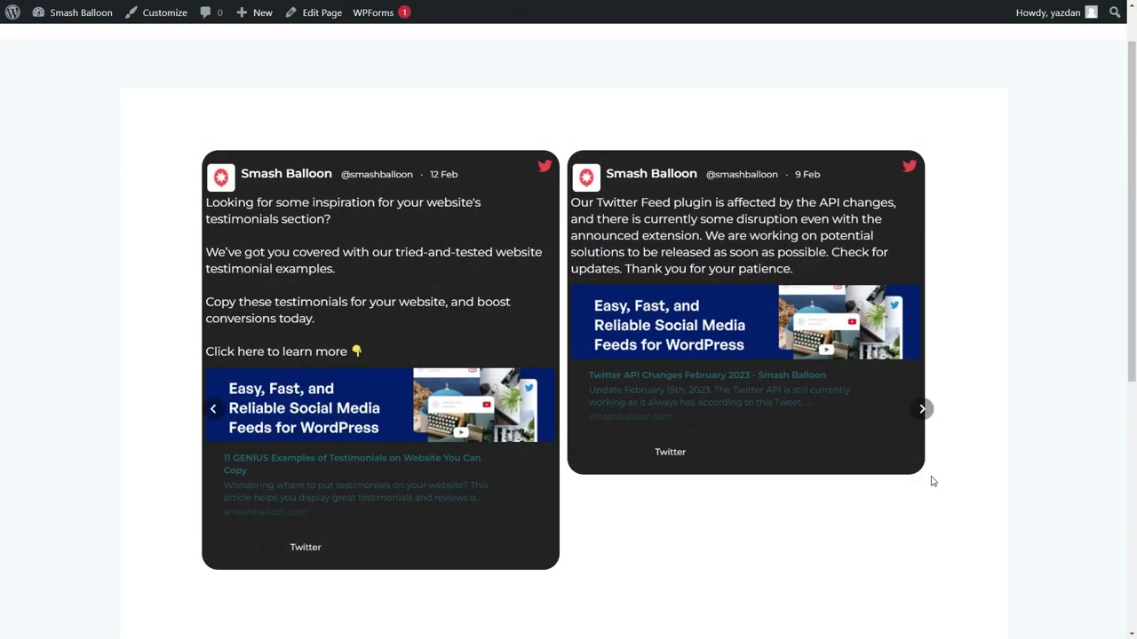
# Page the dark Smash Balloon carousel four tweets, past the 20 Jan video tweet
pyautogui.click(922, 410)
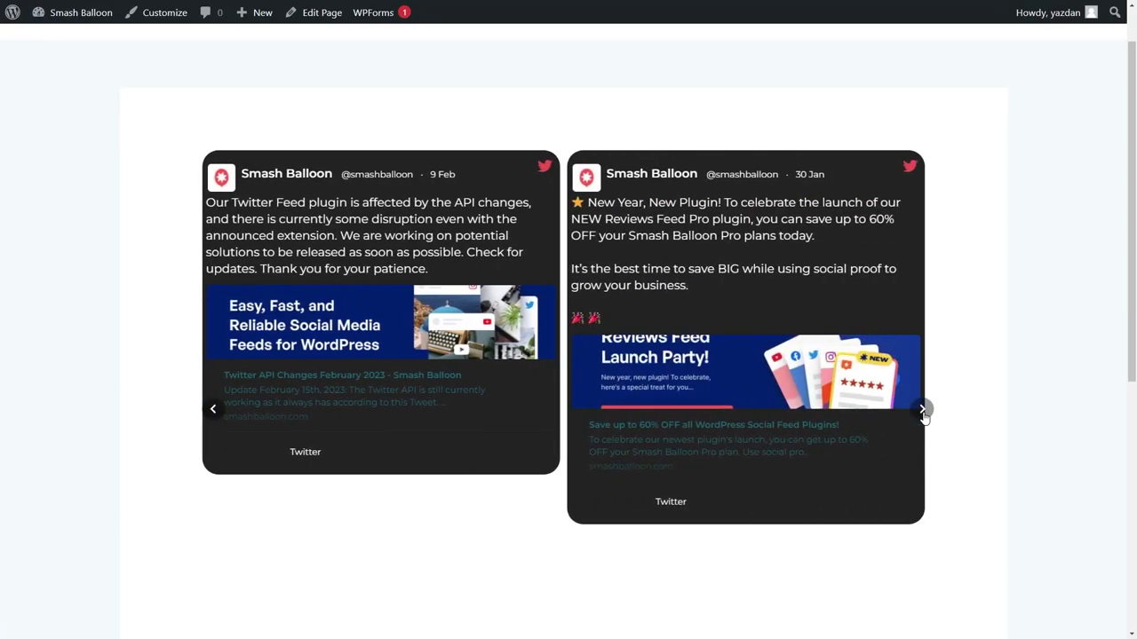
pyautogui.click(921, 410)
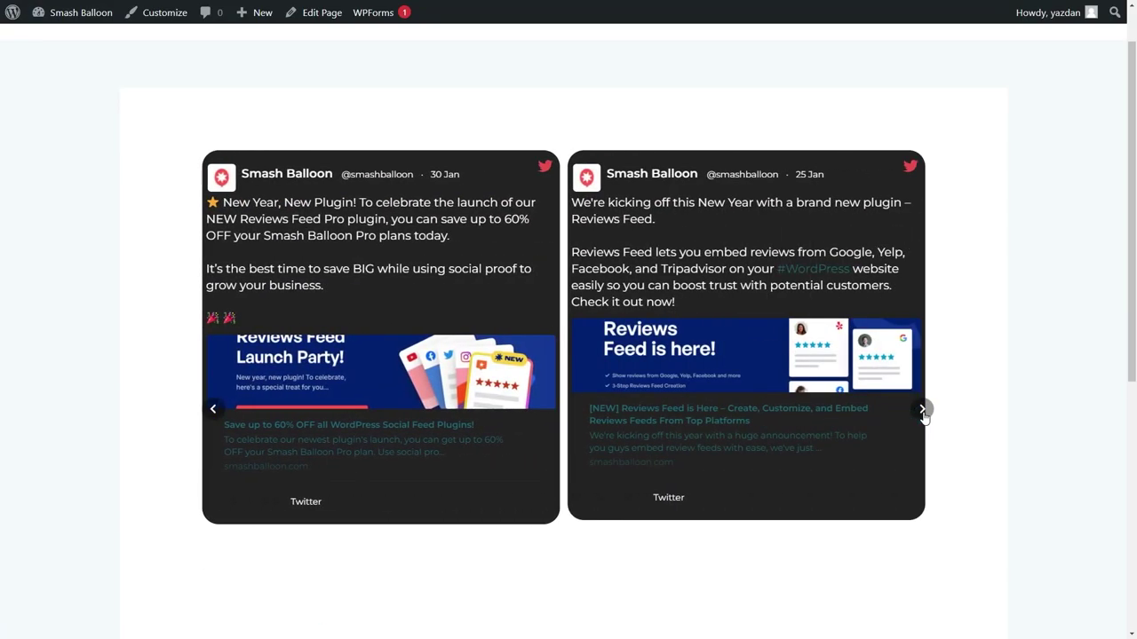
pyautogui.click(921, 410)
pyautogui.click(922, 411)
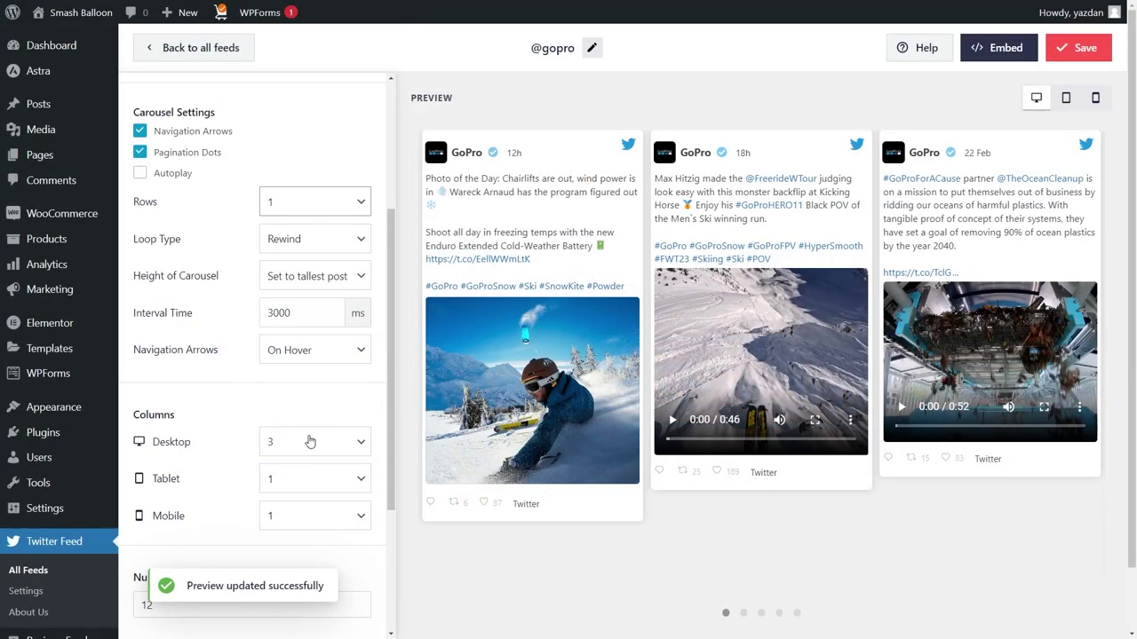
pyautogui.click(310, 441)
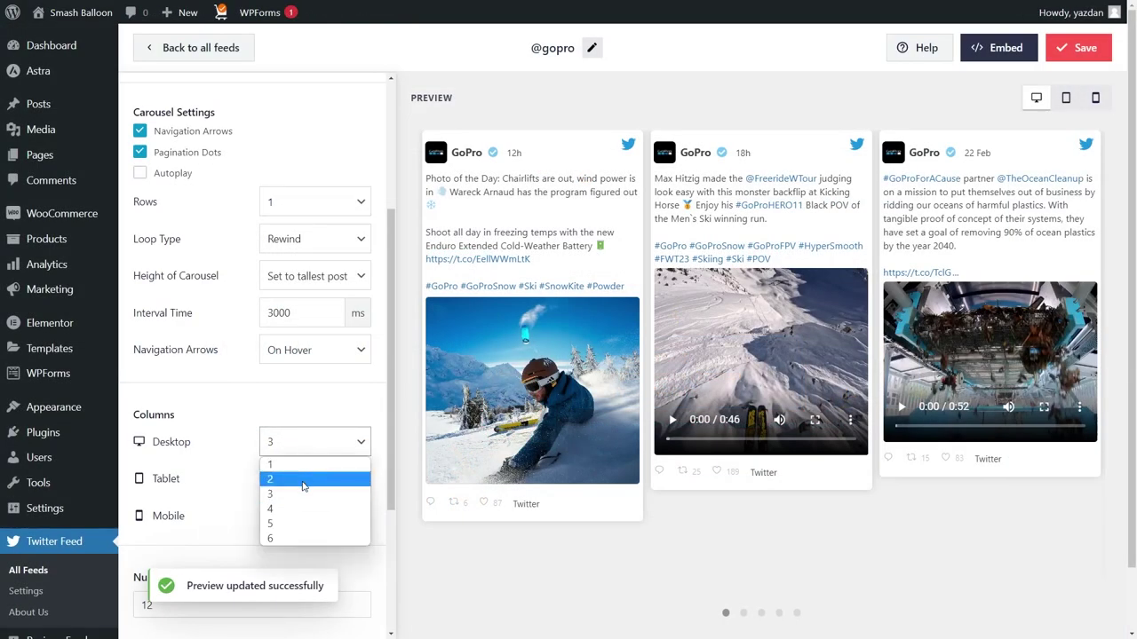
pyautogui.click(300, 512)
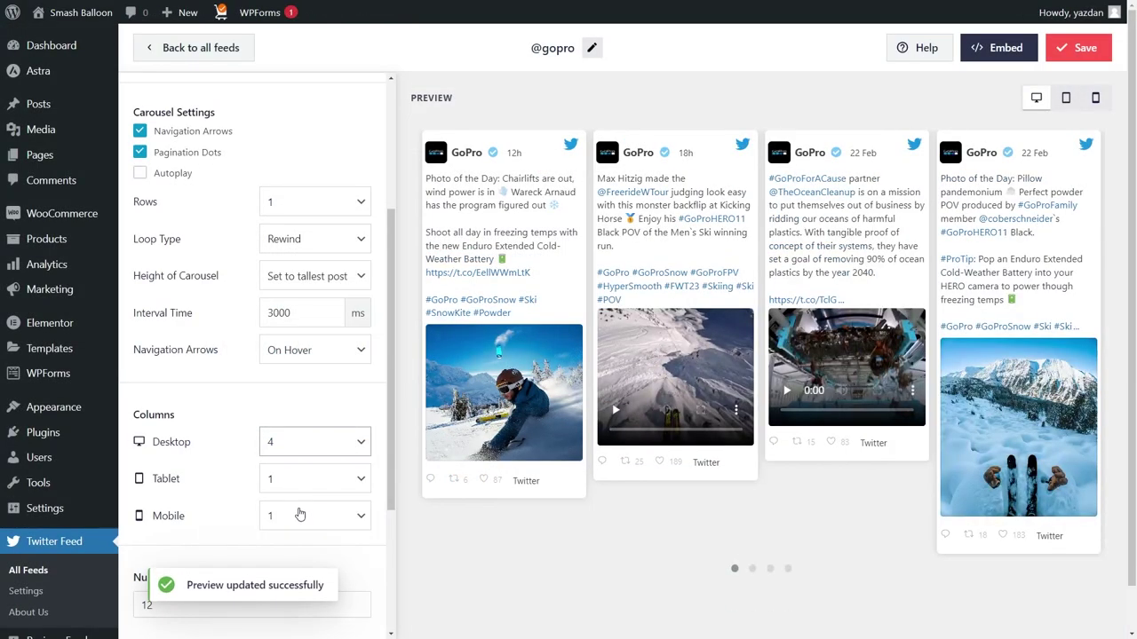
pyautogui.click(296, 453)
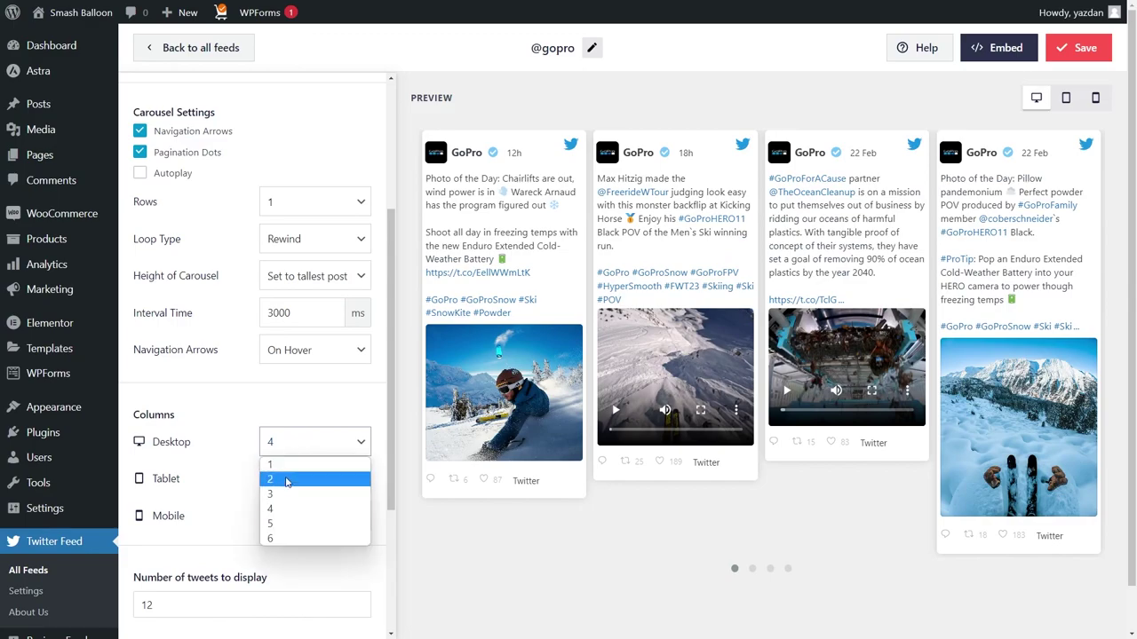
pyautogui.click(291, 477)
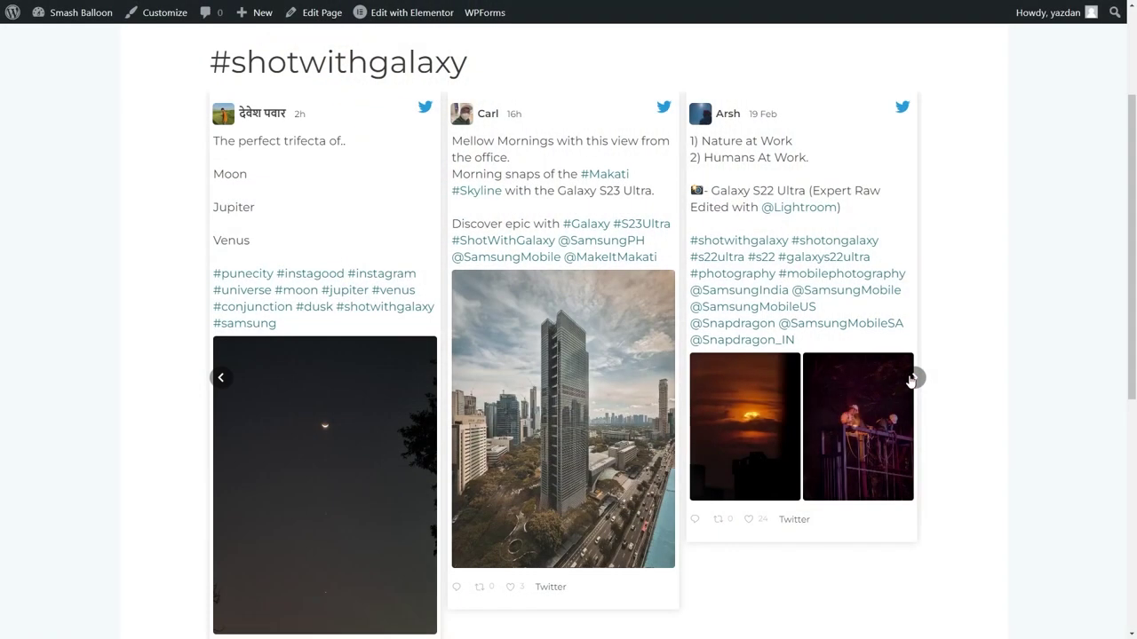
# Advance the #shotwithgalaxy carousel two tweets with its right arrow
pyautogui.click(912, 380)
pyautogui.click(912, 379)
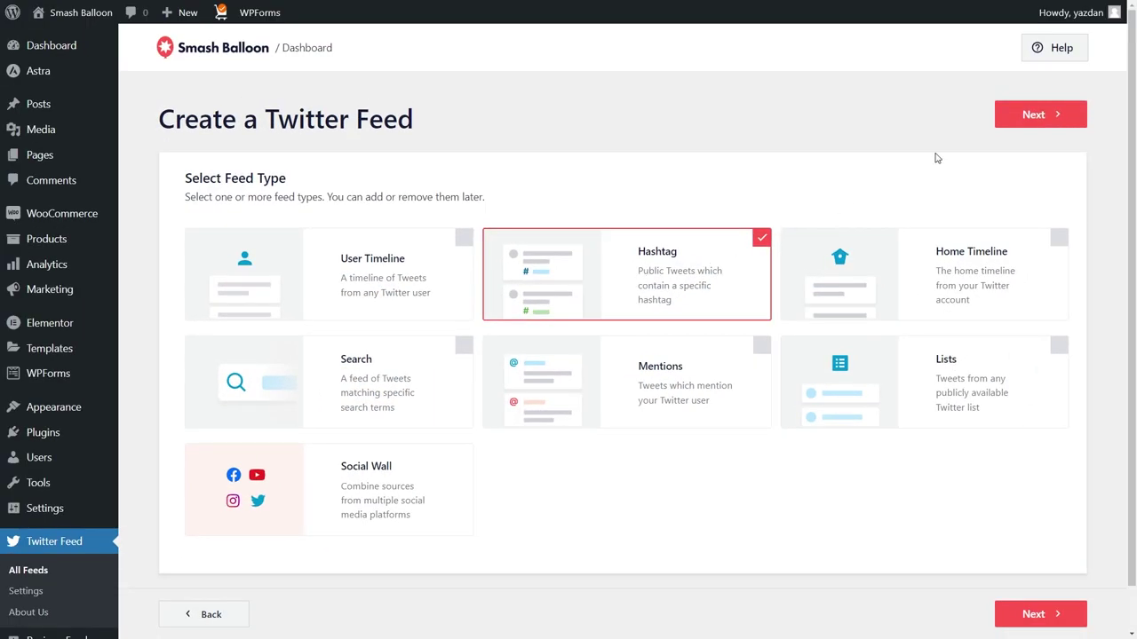
pyautogui.click(1032, 114)
pyautogui.click(595, 241)
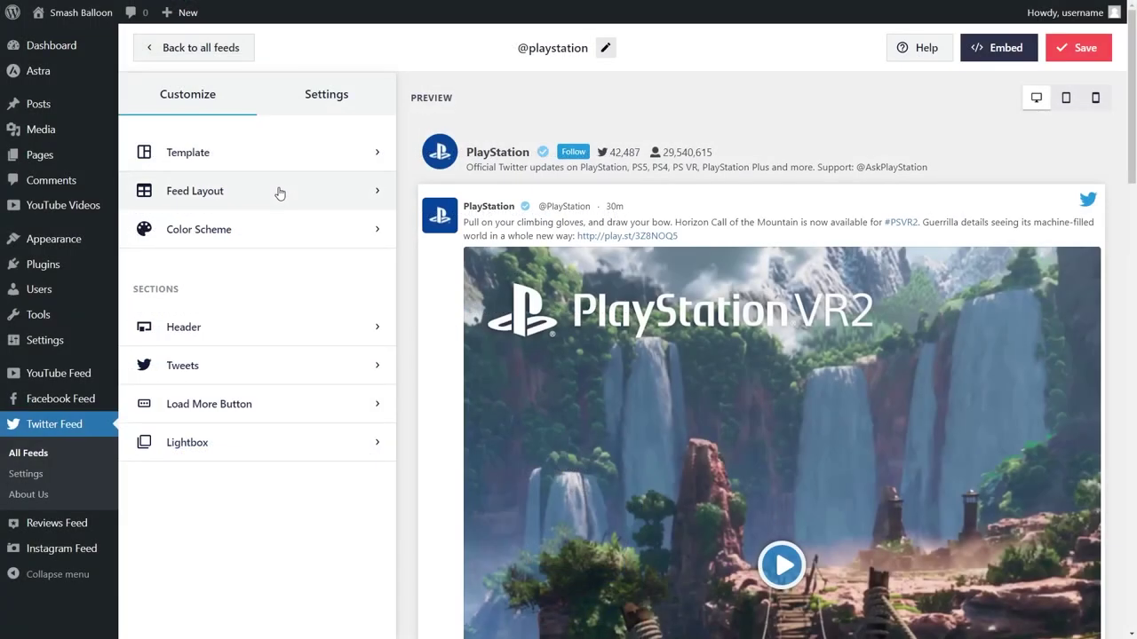
pyautogui.click(279, 191)
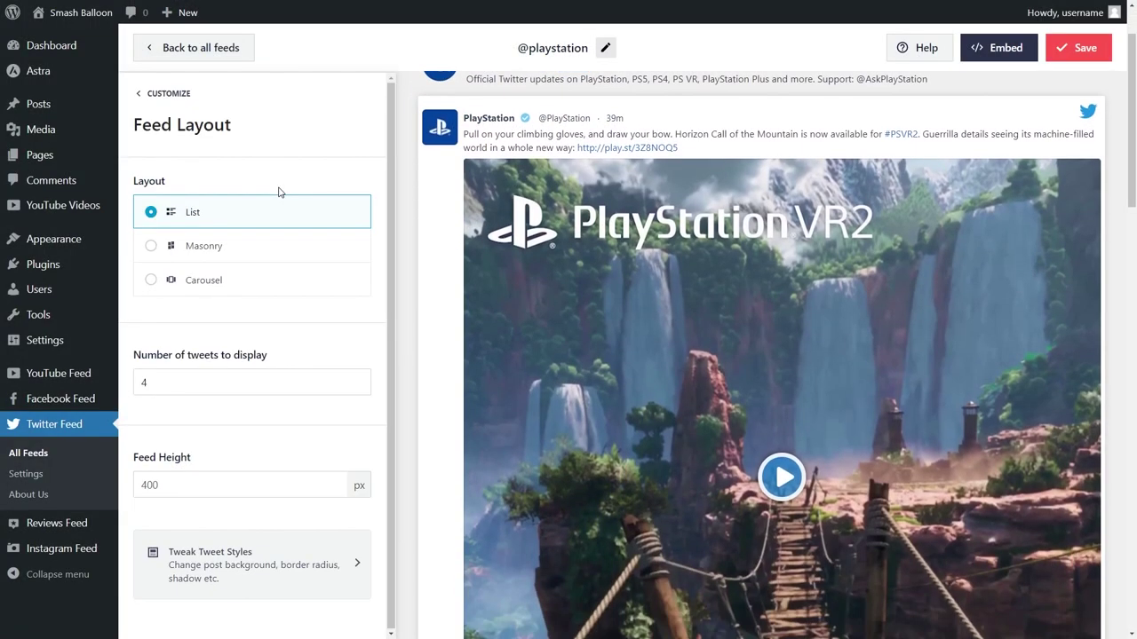
pyautogui.click(260, 246)
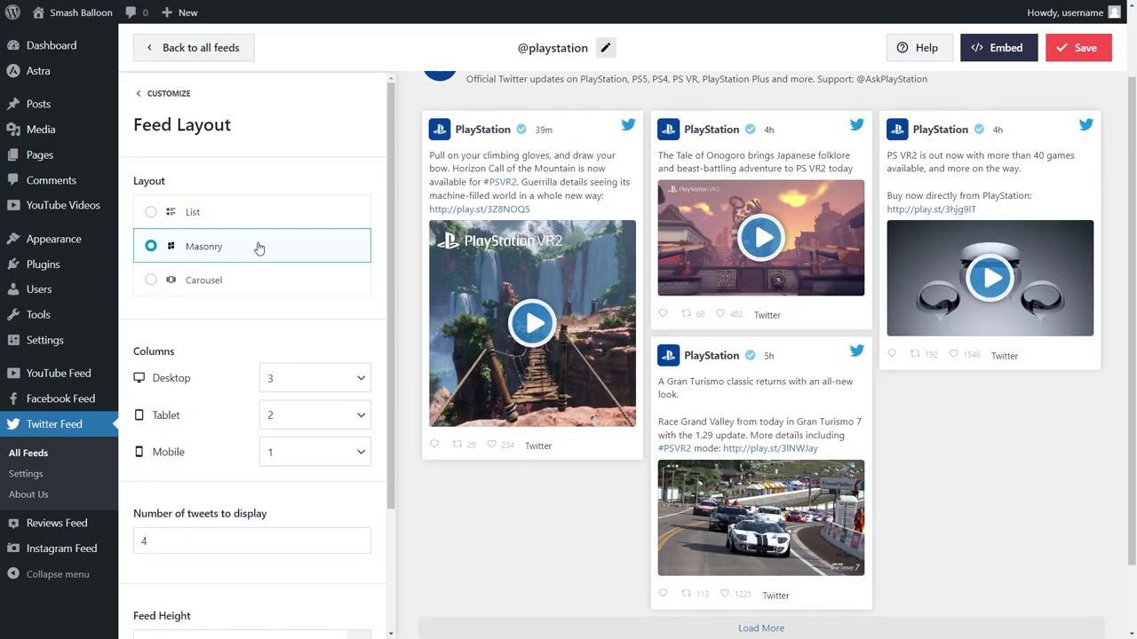
pyautogui.click(255, 283)
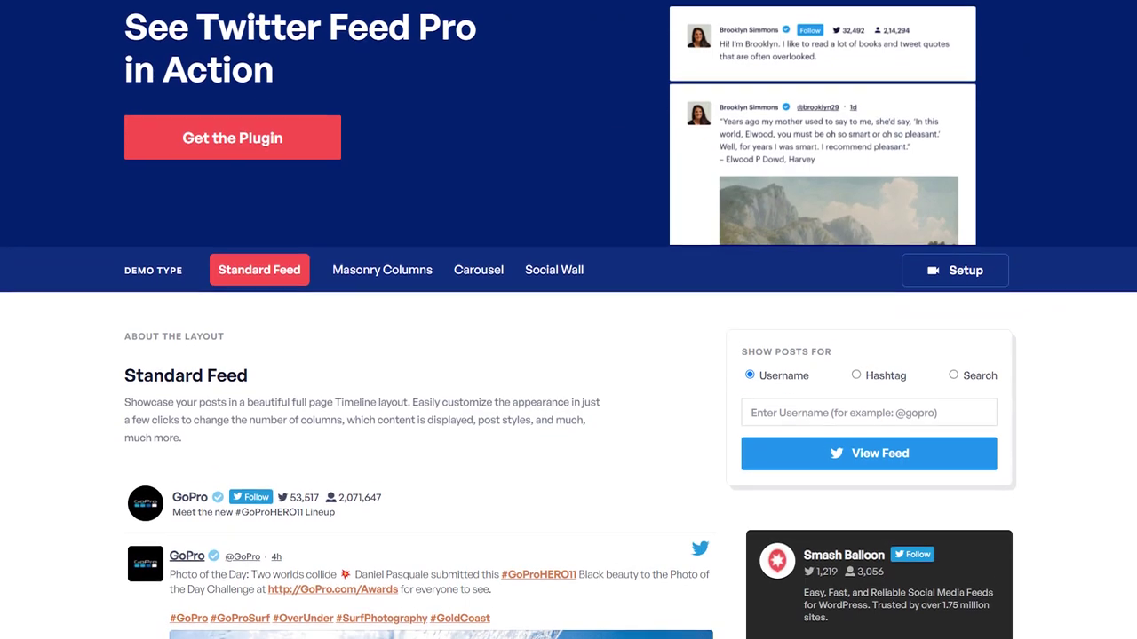
# Scroll down through the Twitter Feed Pro demo page
pyautogui.scroll(-5, 568, 355)
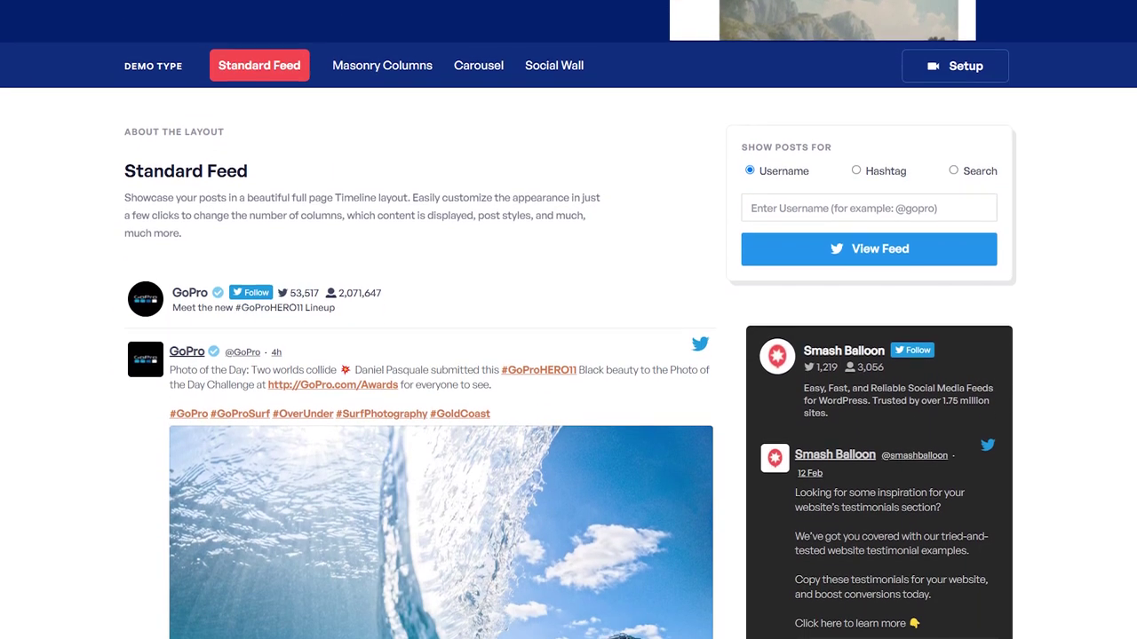
pyautogui.scroll(-2, 568, 355)
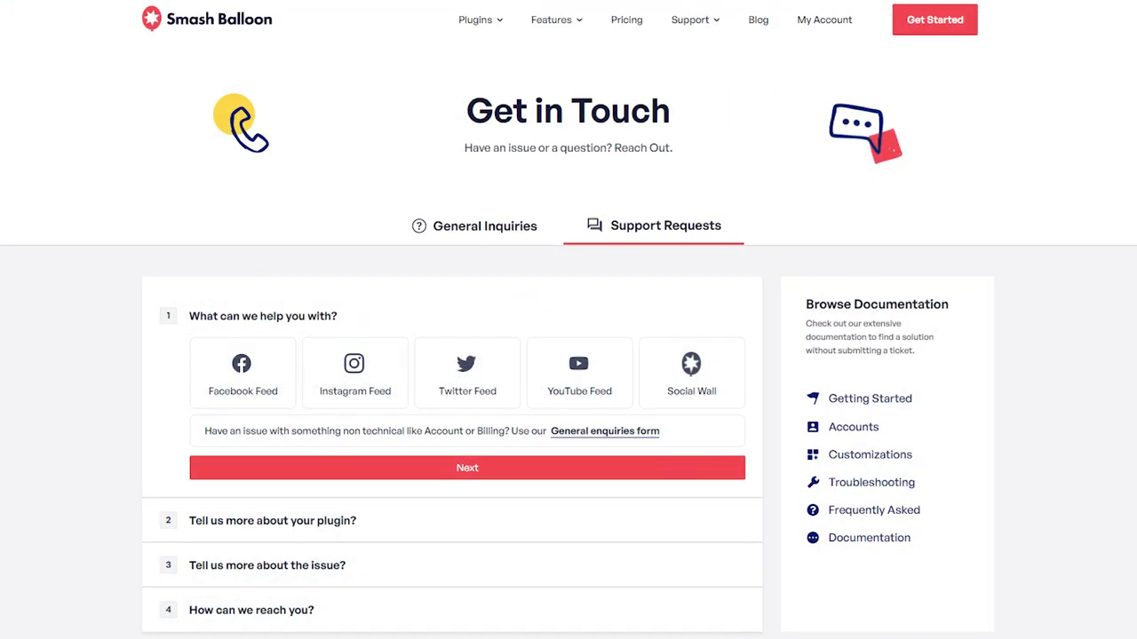